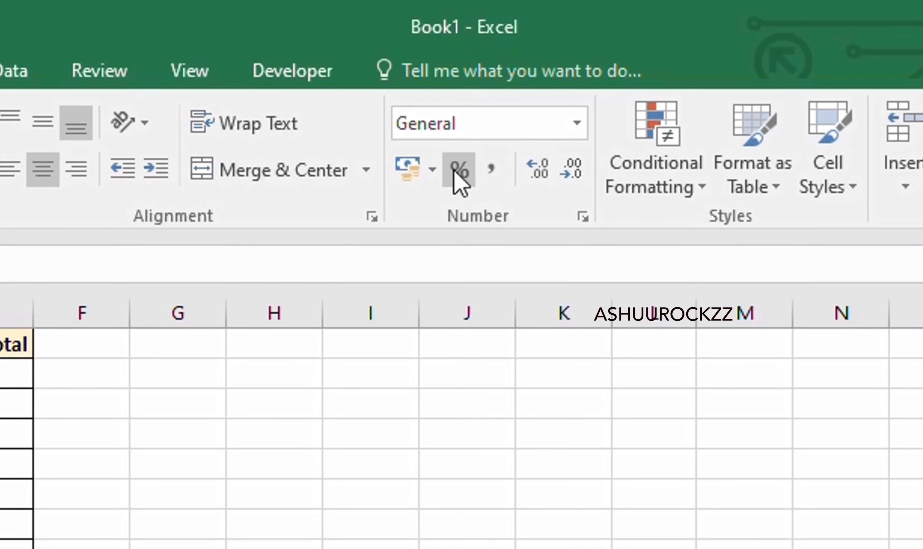
Step: Apply the Currency number format to cell D7 and review the available accounting currency symbols without choosing one
{"action": "left_click", "coordinate": [577, 123]}
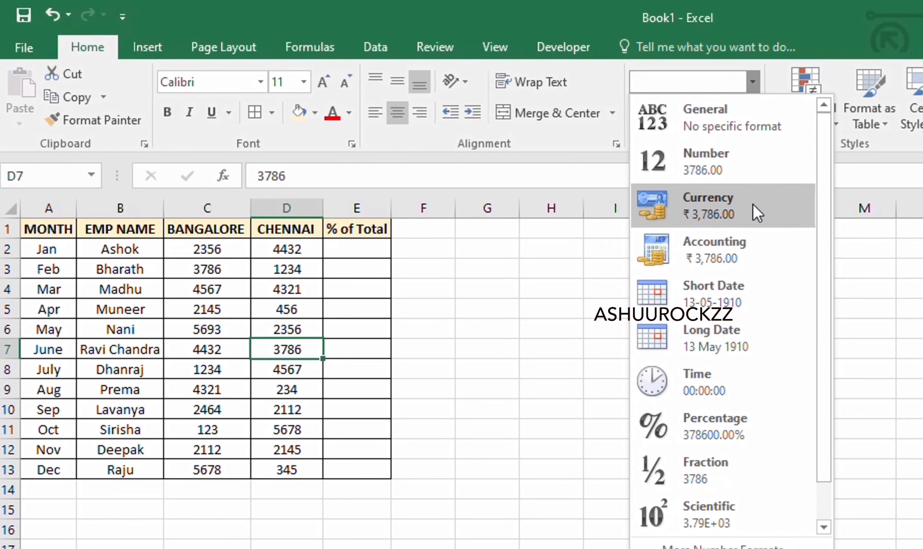
{"action": "left_click", "coordinate": [691, 217]}
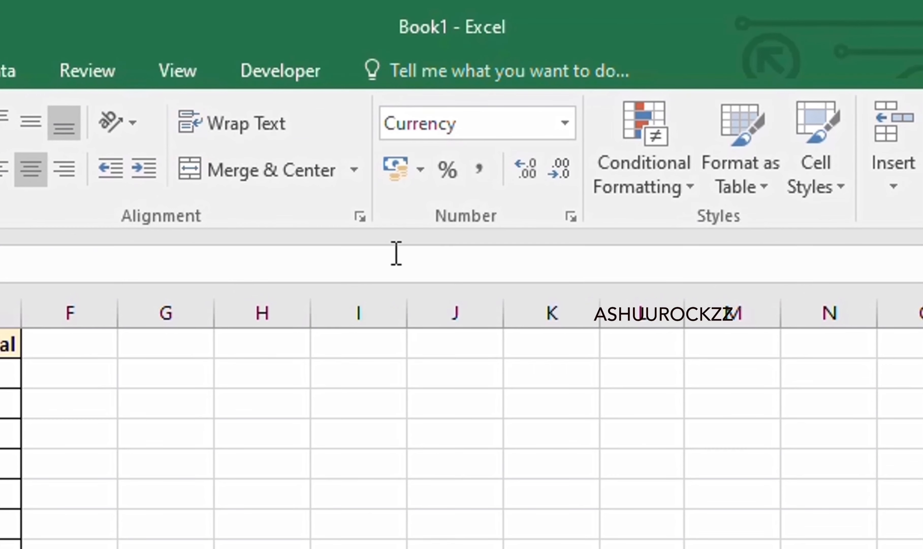
{"action": "left_click", "coordinate": [426, 180]}
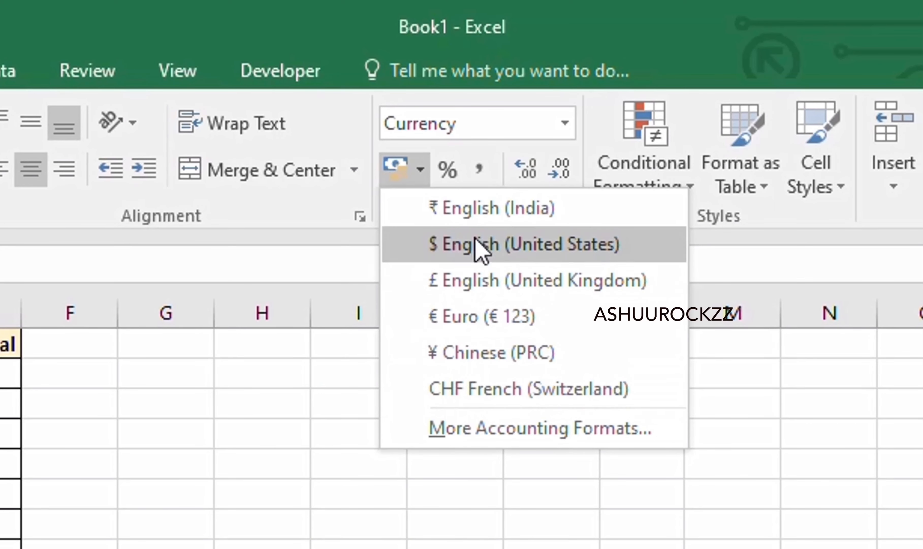
{"action": "left_click", "coordinate": [96, 507]}
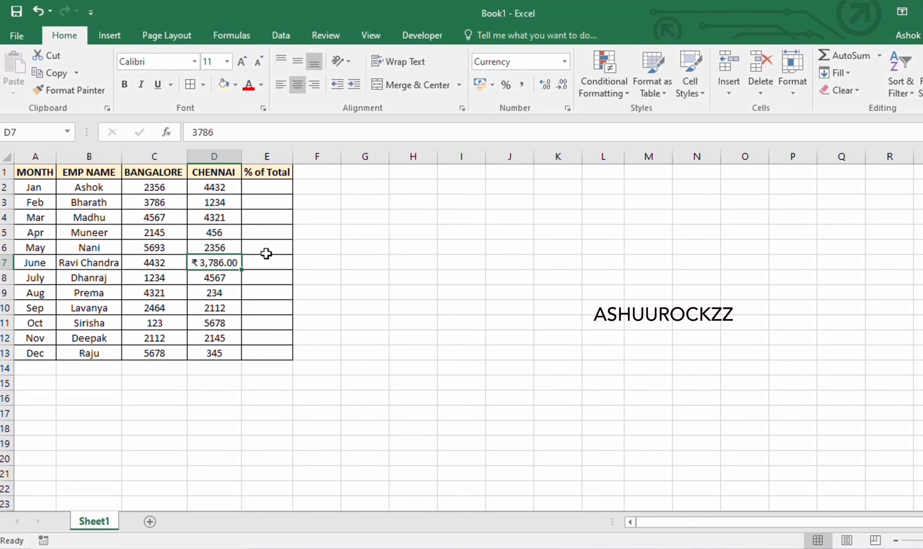
{"action": "right_click", "coordinate": [215, 259]}
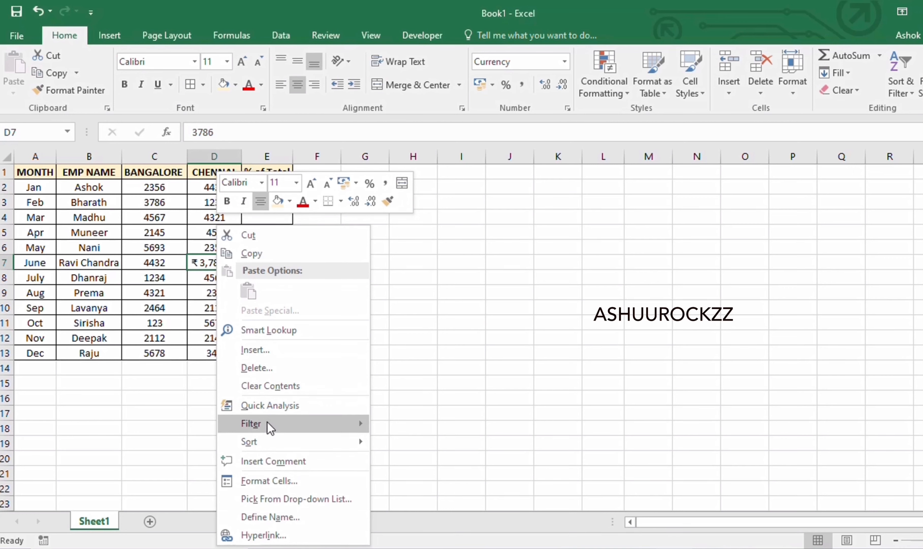
{"action": "left_click", "coordinate": [264, 480]}
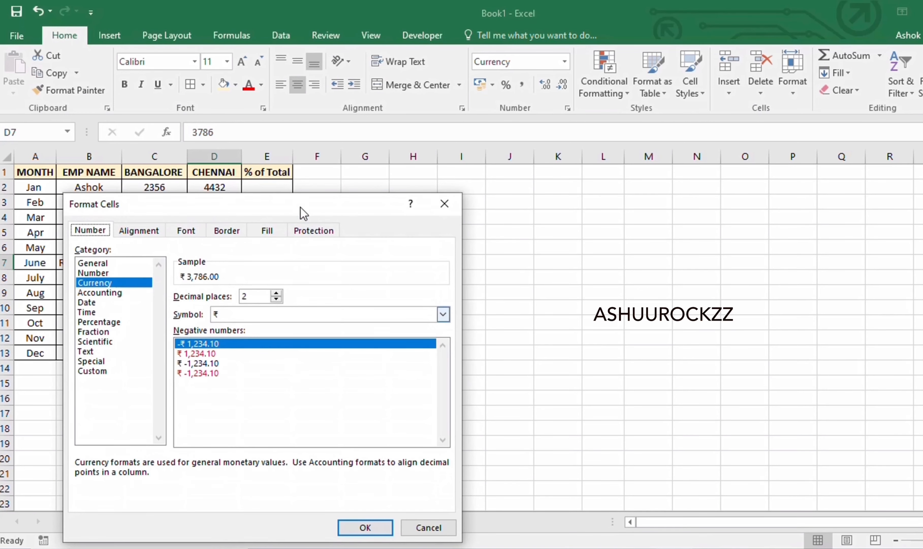
{"action": "left_click", "coordinate": [429, 534]}
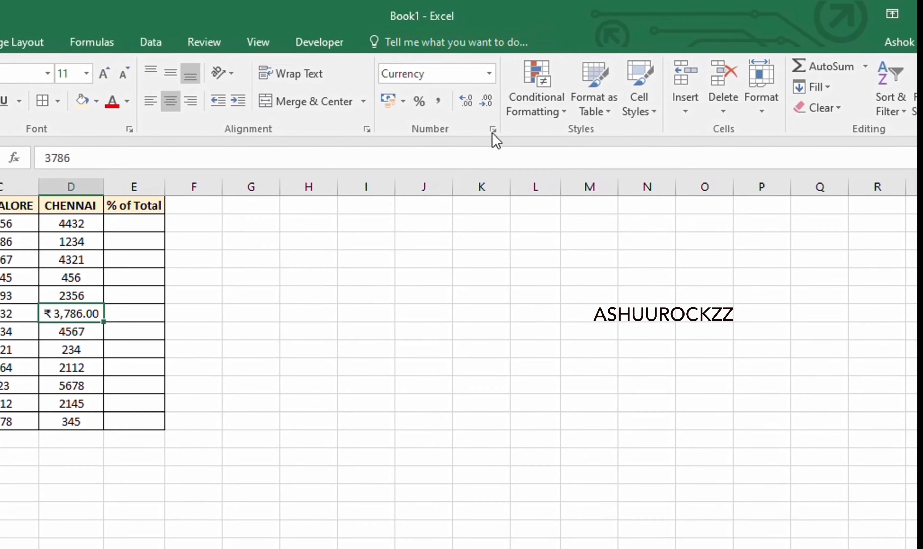
{"action": "left_click", "coordinate": [547, 113]}
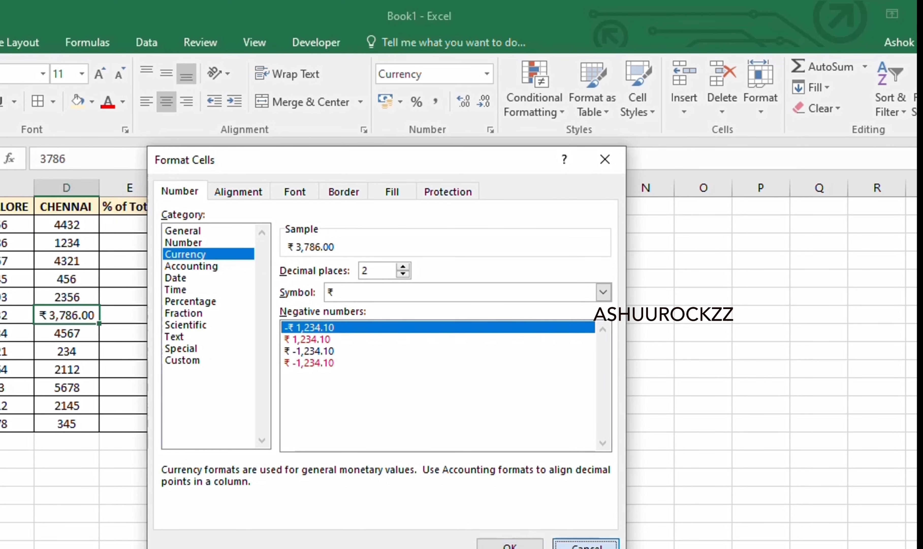
{"action": "left_click", "coordinate": [570, 540]}
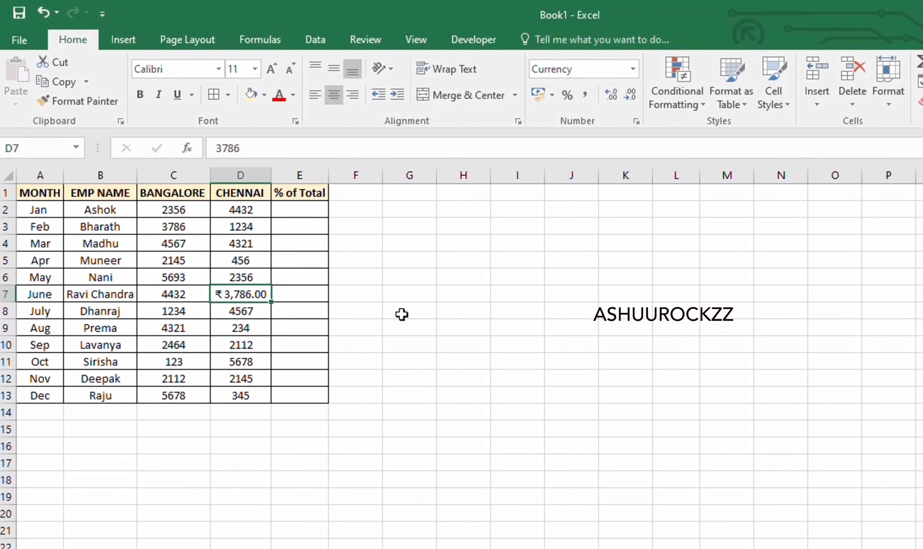
Step: Set the currency symbol of cell D7 to INR in its cell format settings
{"action": "key", "text": "ctrl+1"}
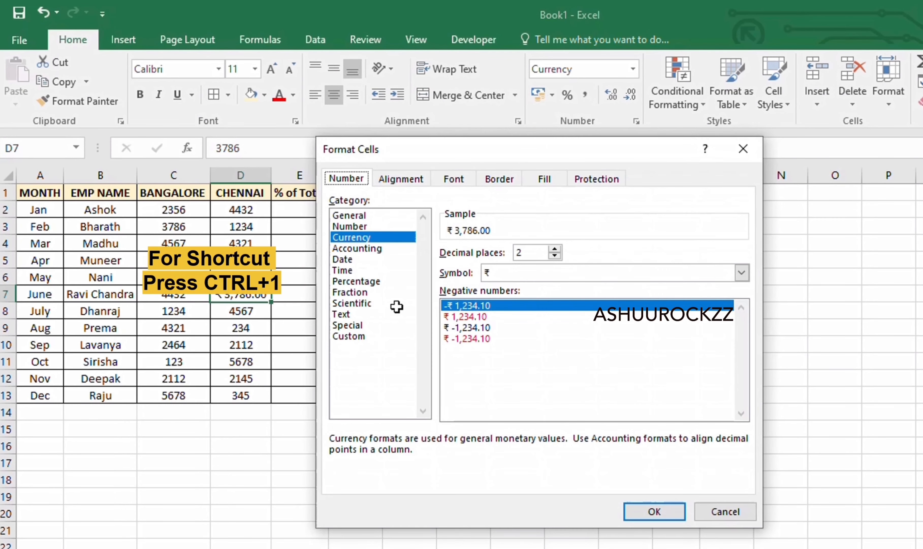
{"action": "left_click_drag", "start_coordinate": [525, 152], "coordinate": [459, 182]}
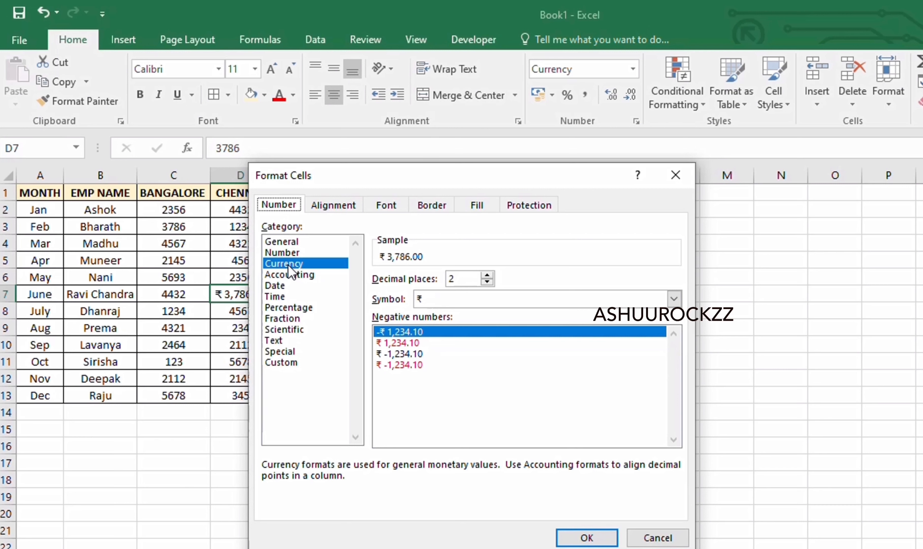
{"action": "left_click", "coordinate": [461, 302]}
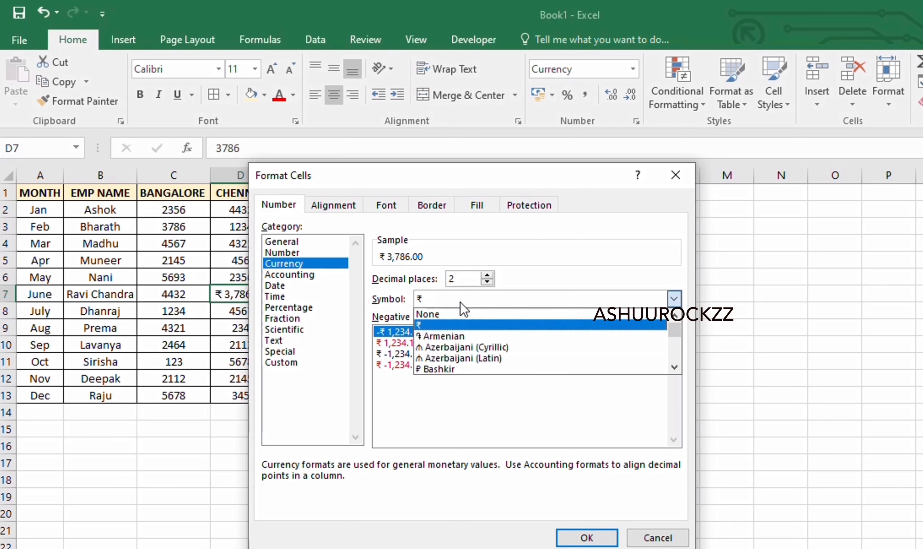
{"action": "left_click", "coordinate": [446, 300]}
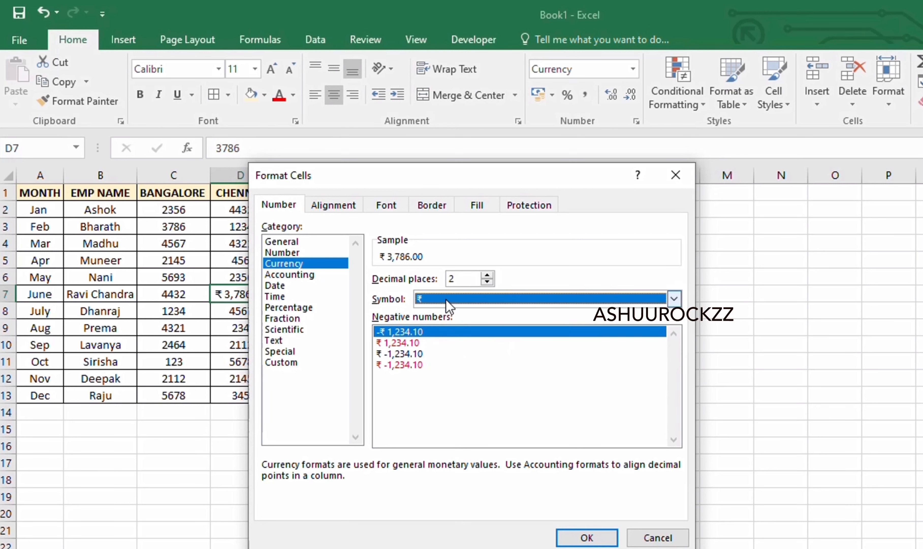
{"action": "left_click", "coordinate": [448, 302]}
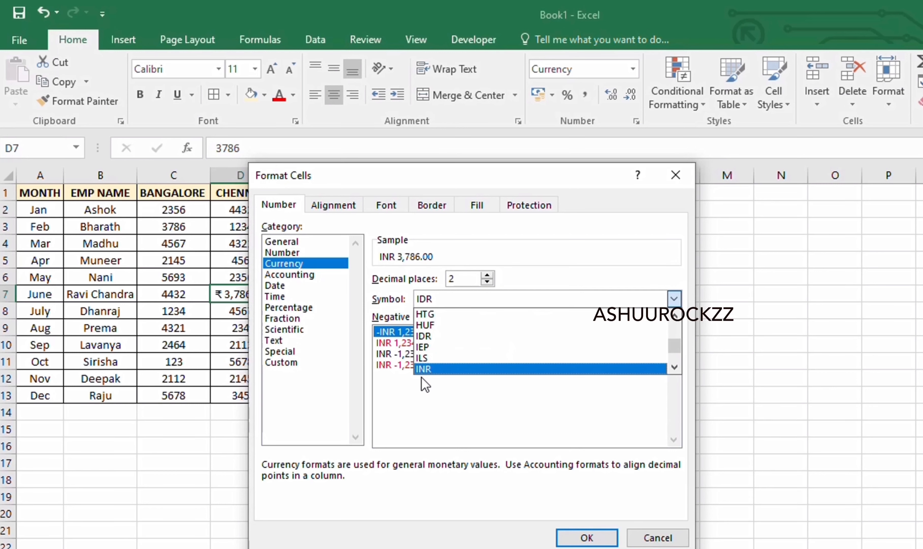
{"action": "left_click", "coordinate": [437, 371]}
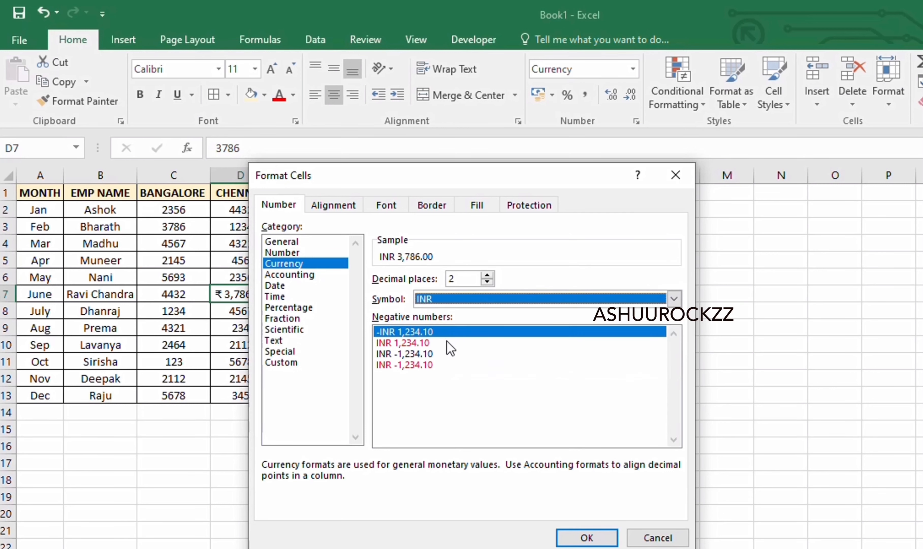
{"action": "left_click", "coordinate": [587, 538]}
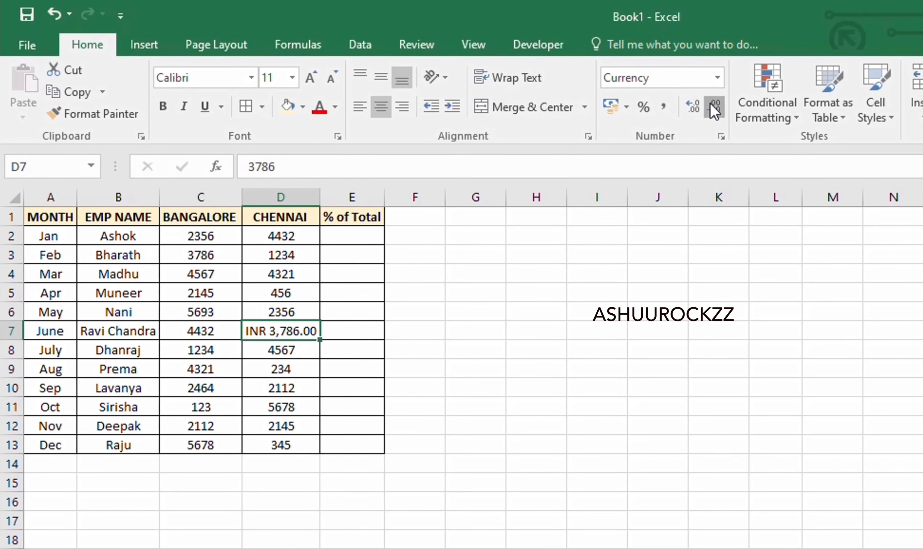
Step: Switch cell D7 between zero and two decimal places, finishing with no decimals
{"action": "left_click", "coordinate": [714, 111]}
{"action": "left_click", "coordinate": [714, 111]}
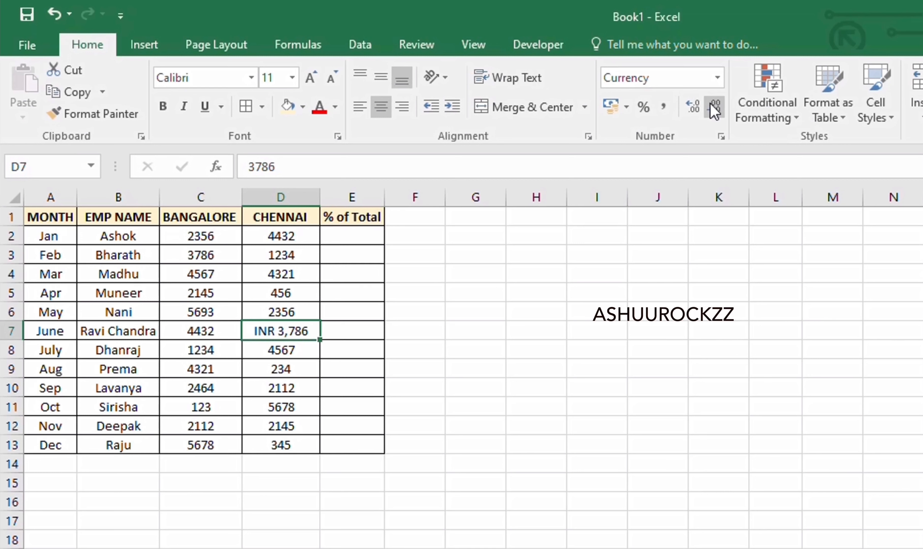
{"action": "left_click", "coordinate": [692, 110]}
{"action": "left_click", "coordinate": [692, 109]}
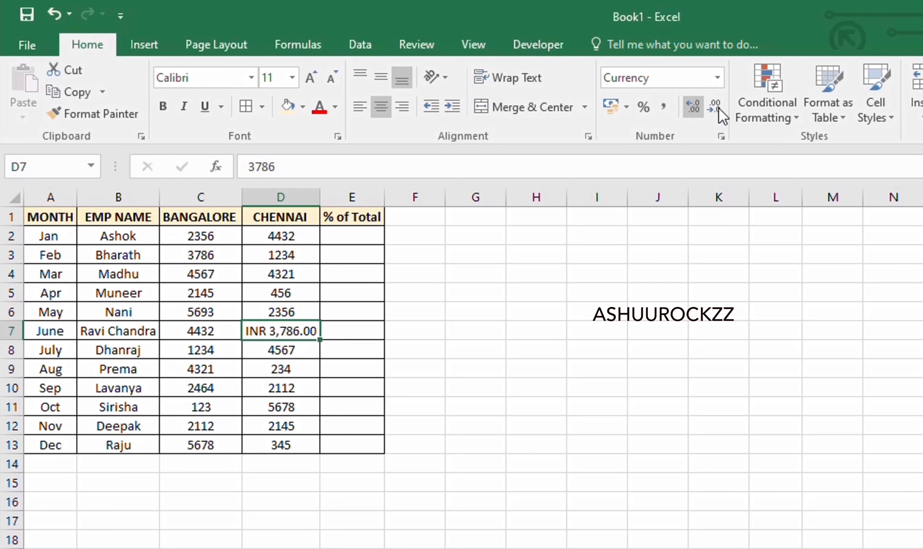
{"action": "left_click", "coordinate": [714, 109]}
{"action": "left_click", "coordinate": [714, 109]}
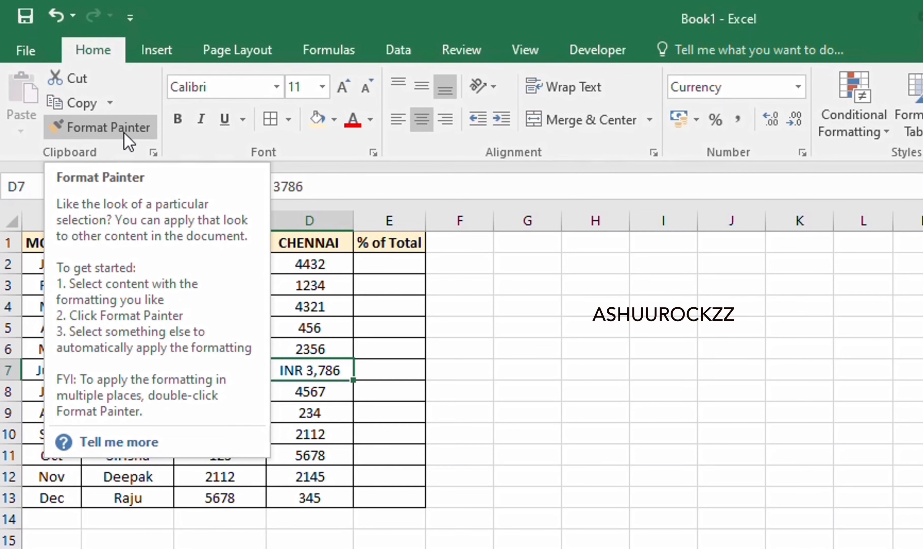
Step: Copy the INR currency formatting from cell D7 to cell D8 with Format Painter
{"action": "left_click", "coordinate": [446, 431]}
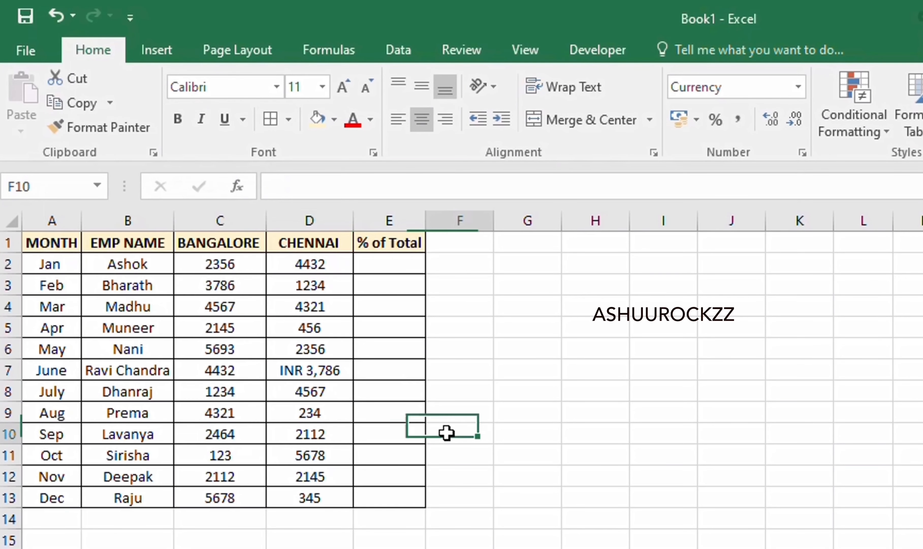
{"action": "left_click", "coordinate": [309, 370]}
{"action": "left_click", "coordinate": [124, 129]}
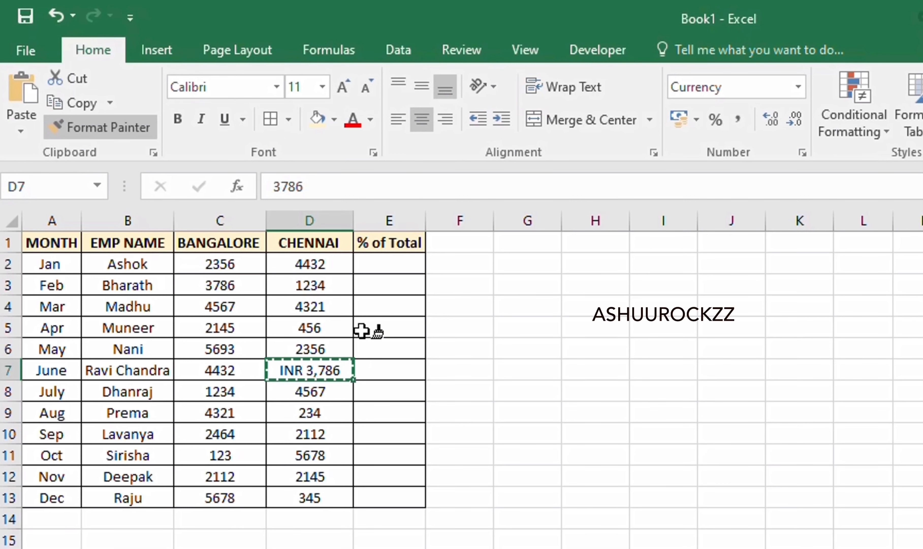
{"action": "left_click", "coordinate": [305, 394]}
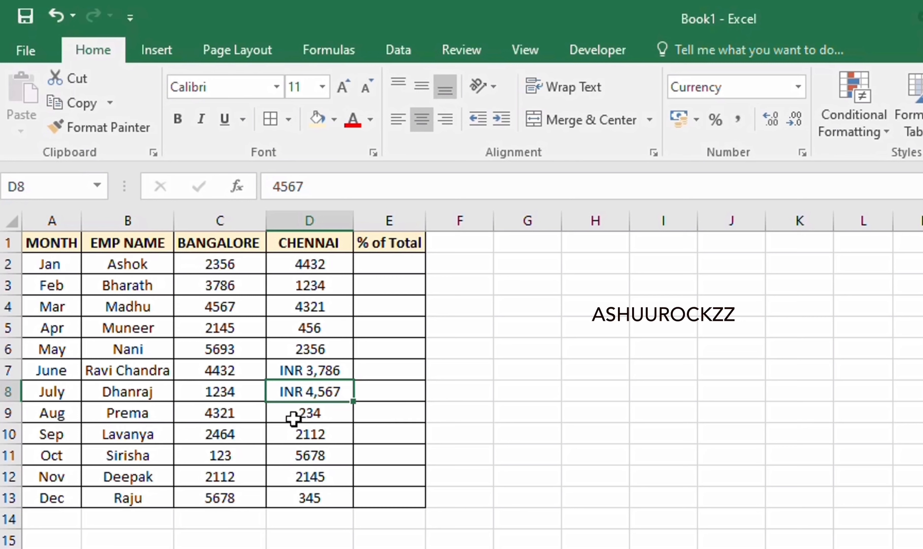
Step: Paint cell D8's formatting repeatedly onto D11, C10, C11, C13, C8, C6, C5, C9 and D12, and turn Format Painter off
{"action": "left_click", "coordinate": [106, 135]}
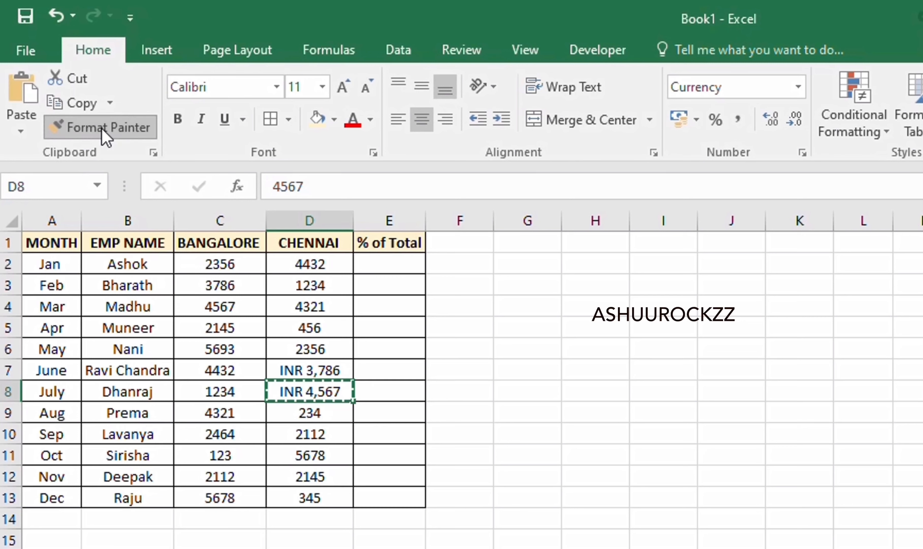
{"action": "left_click", "coordinate": [326, 455]}
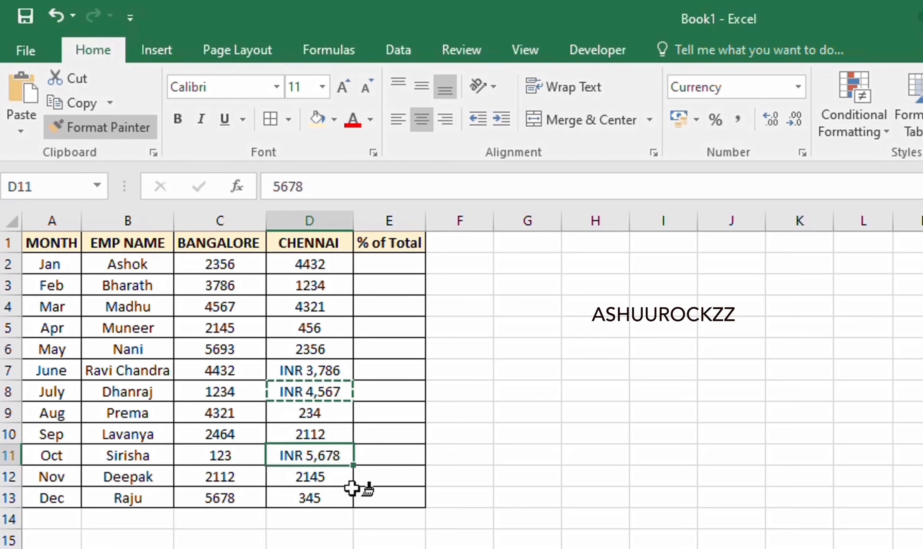
{"action": "left_click", "coordinate": [220, 434]}
{"action": "left_click", "coordinate": [220, 455]}
{"action": "left_click", "coordinate": [220, 497]}
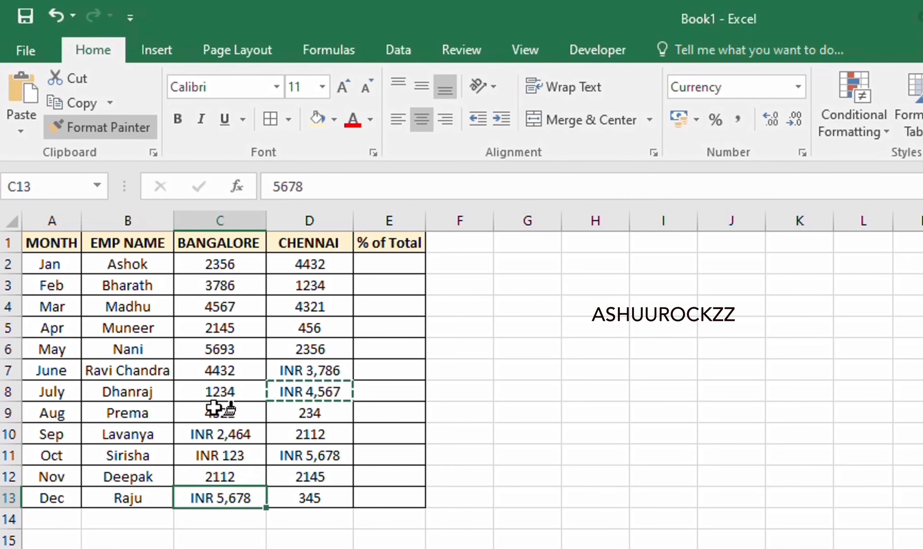
{"action": "left_click", "coordinate": [220, 391]}
{"action": "left_click", "coordinate": [220, 349]}
{"action": "left_click", "coordinate": [219, 327]}
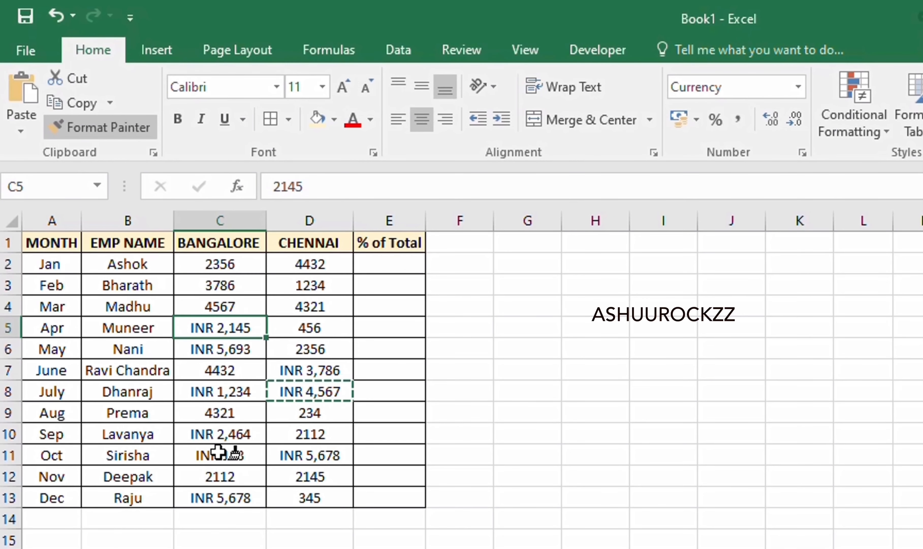
{"action": "left_click", "coordinate": [225, 412]}
{"action": "left_click", "coordinate": [319, 475]}
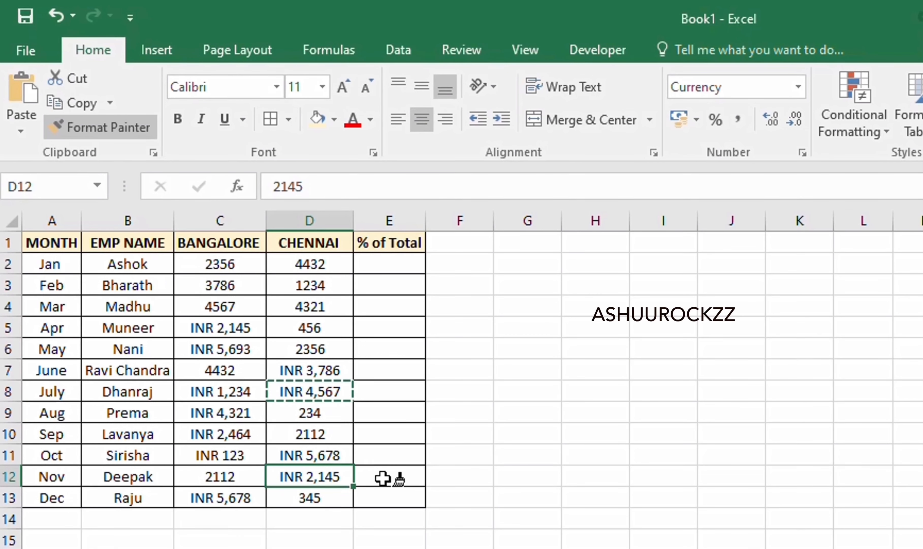
{"action": "key", "text": "Escape"}
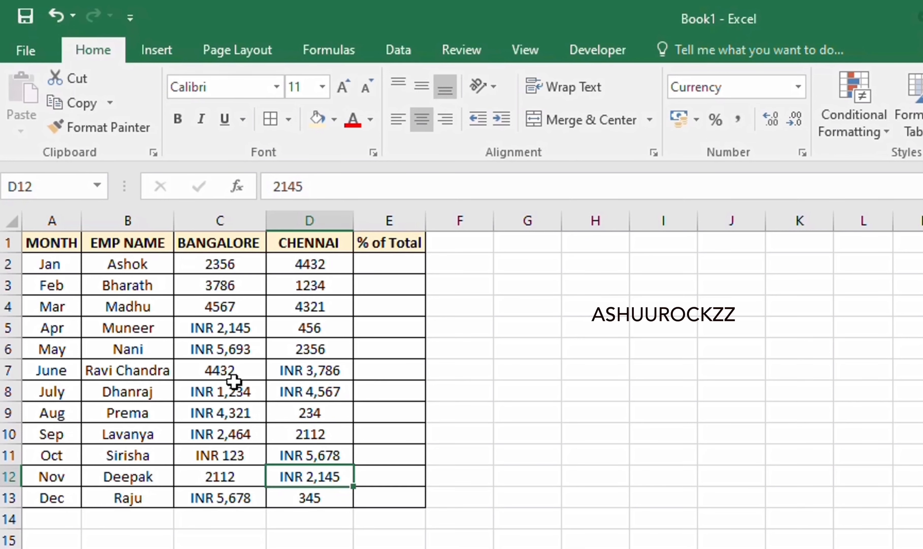
Step: Apply cell D12's currency formatting to the whole Bangalore and Chennai range C2:D13 with Format Painter
{"action": "left_click", "coordinate": [62, 127]}
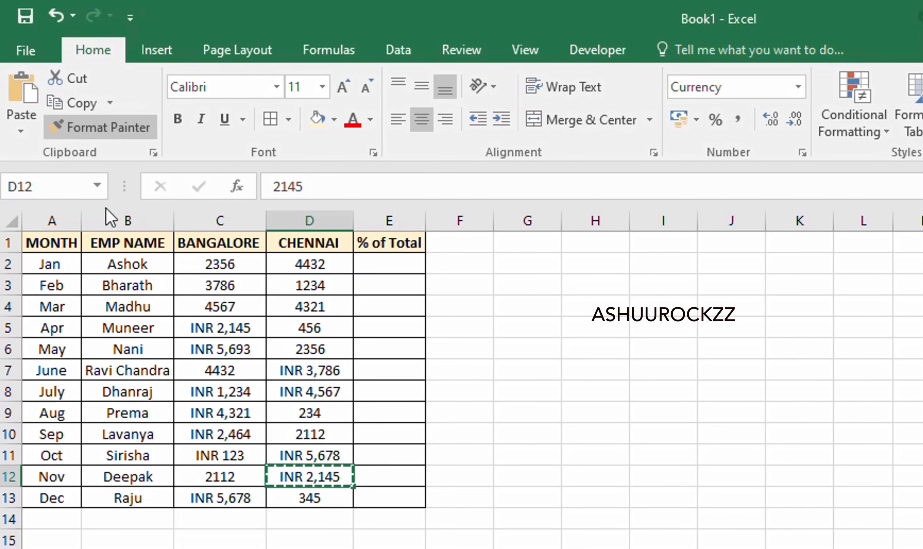
{"action": "left_click", "coordinate": [227, 261]}
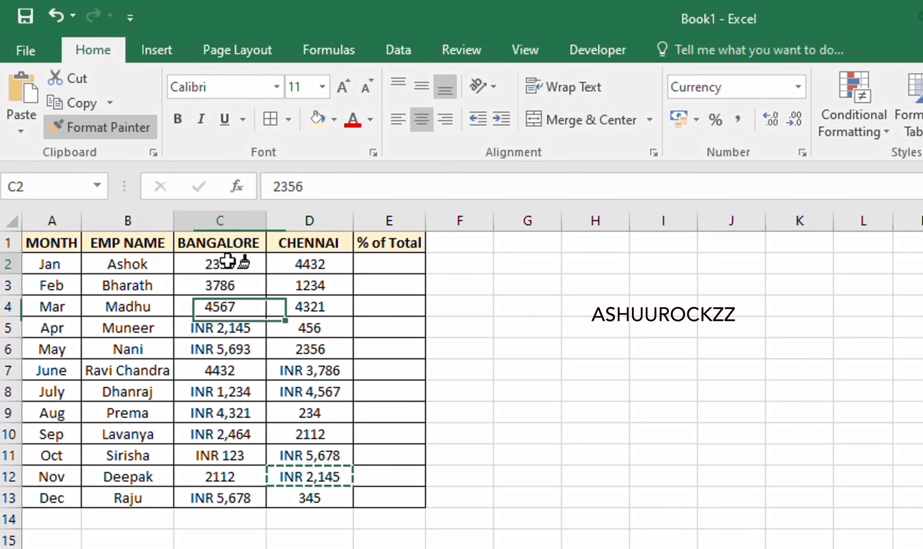
{"action": "mouse_move", "coordinate": [228, 261]}
{"action": "left_mouse_down"}
{"action": "mouse_move", "coordinate": [315, 358]}
{"action": "mouse_move", "coordinate": [311, 496]}
{"action": "left_mouse_up"}
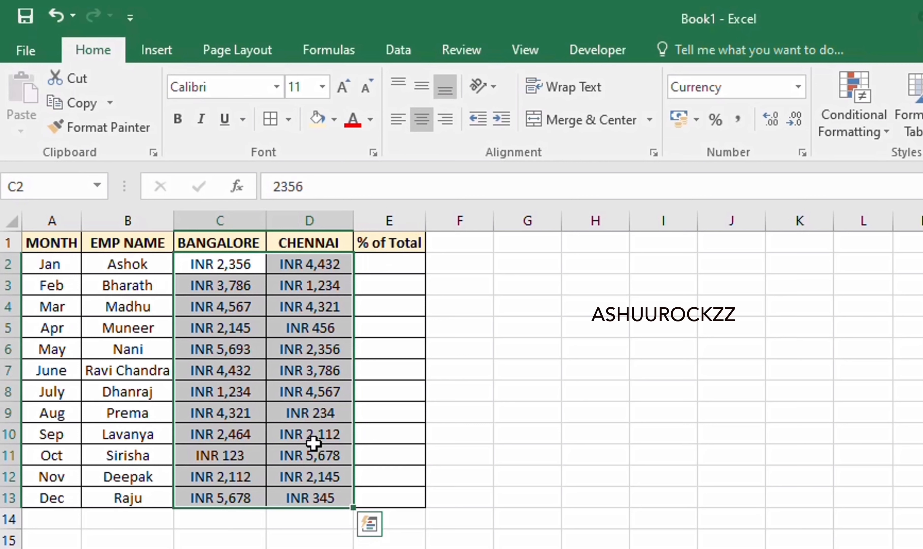
Step: Enter the formula =C2/C14 in cell E2 to calculate January's Bangalore share of the total
{"action": "left_click", "coordinate": [415, 266]}
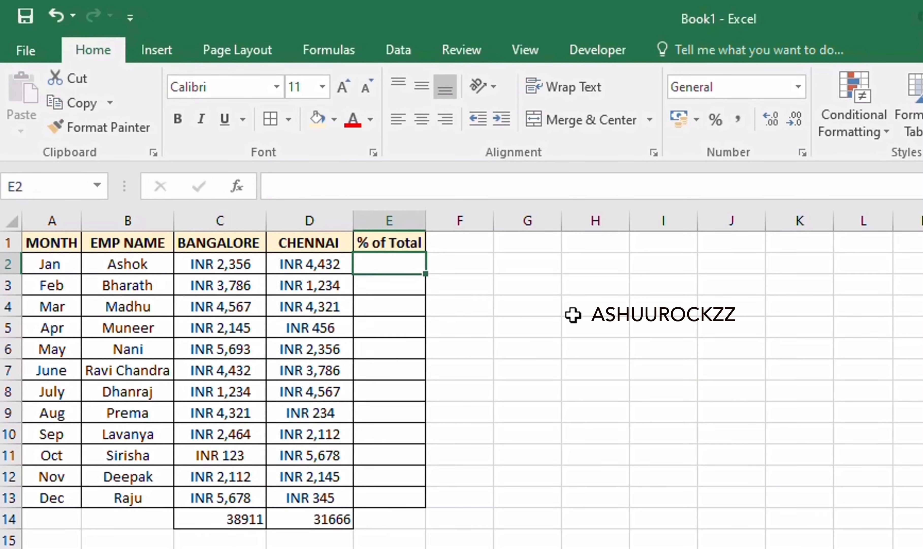
{"action": "type", "text": "="}
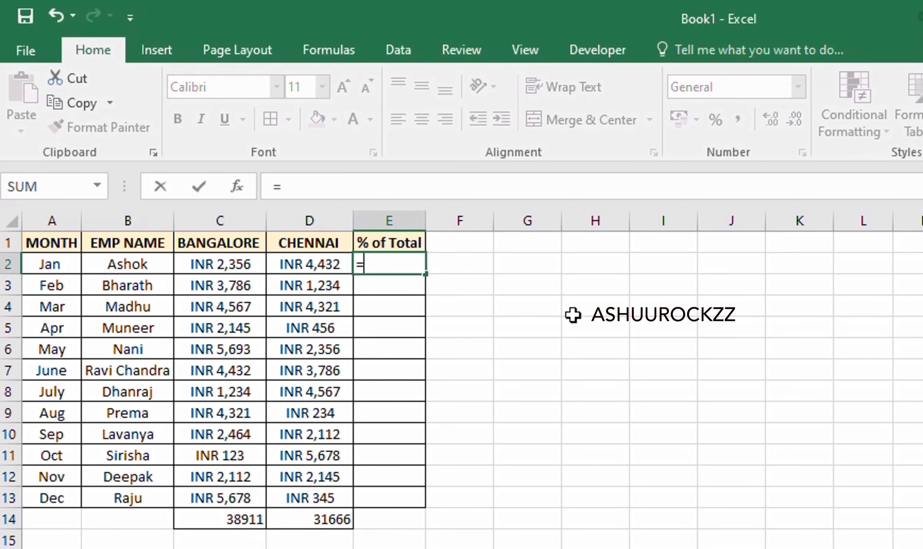
{"action": "left_click", "coordinate": [215, 267]}
{"action": "type", "text": "/"}
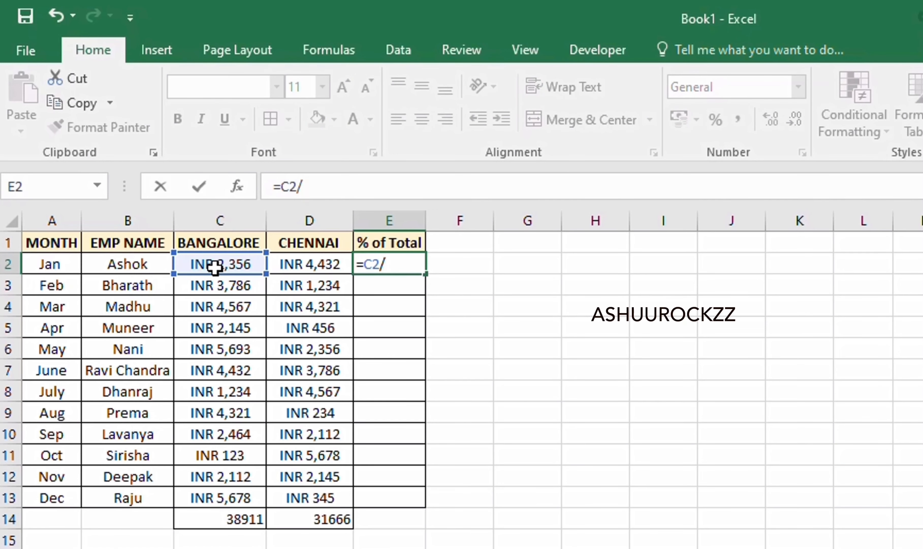
{"action": "left_click", "coordinate": [225, 523]}
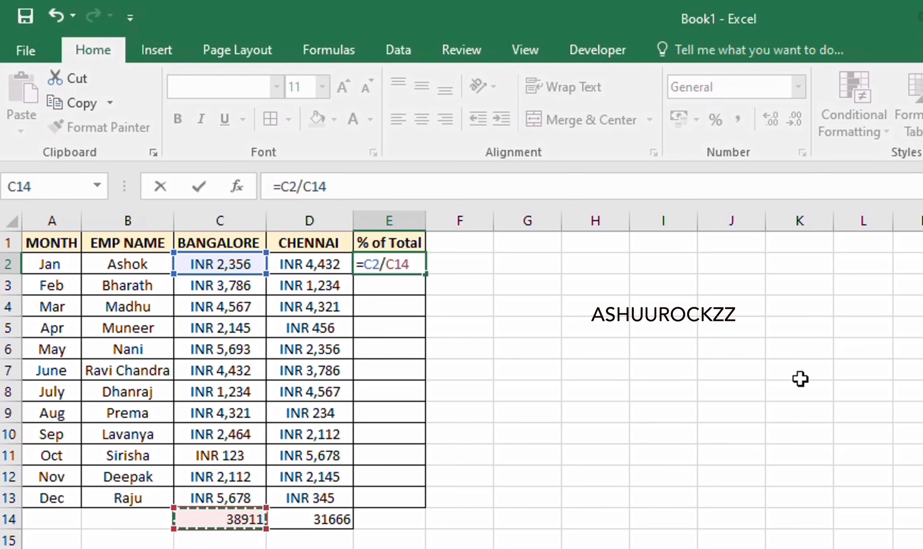
{"action": "key", "text": "Return"}
Step: Format cell E2 as a percentage with two decimal places
{"action": "left_click", "coordinate": [400, 264]}
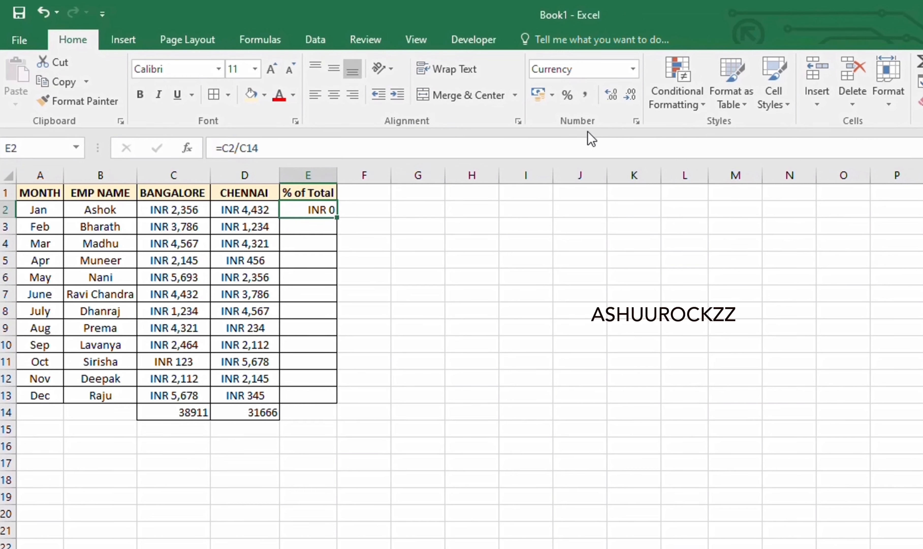
{"action": "left_click", "coordinate": [567, 95]}
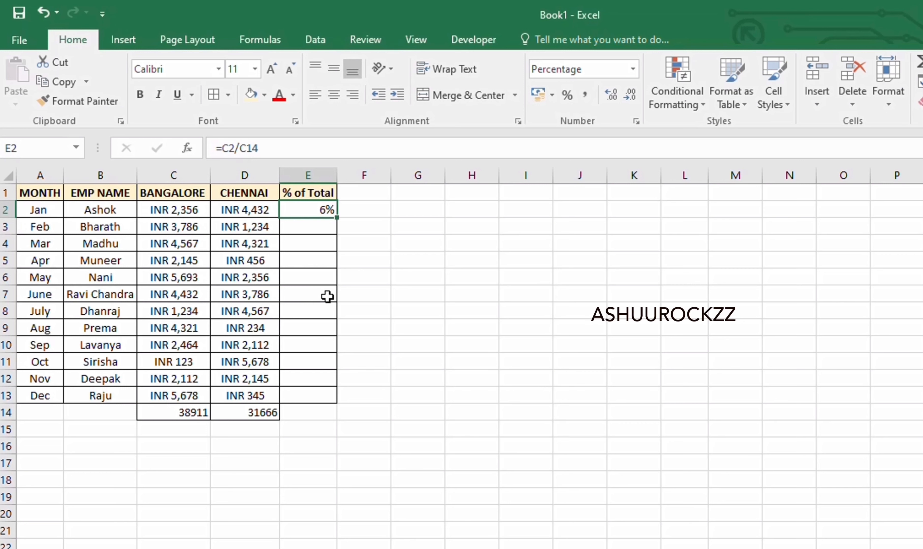
{"action": "left_click", "coordinate": [610, 95]}
{"action": "left_click", "coordinate": [611, 94]}
Step: Enter 500000 in cell H4 and apply the comma style to it
{"action": "left_click", "coordinate": [465, 242]}
{"action": "type", "text": "5000"}
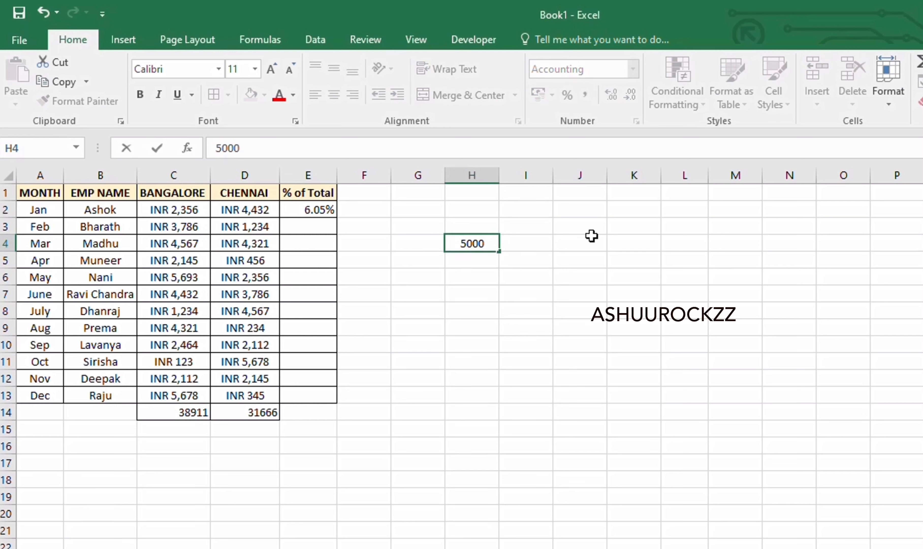
{"action": "type", "text": "00"}
{"action": "key", "text": "ctrl+Return"}
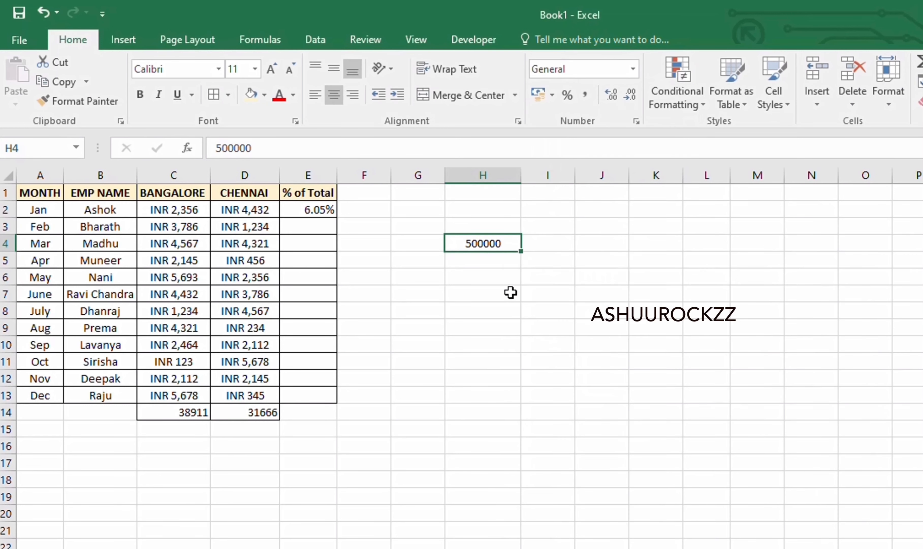
{"action": "left_click", "coordinate": [509, 292]}
{"action": "left_click", "coordinate": [490, 243]}
{"action": "left_click", "coordinate": [585, 95]}
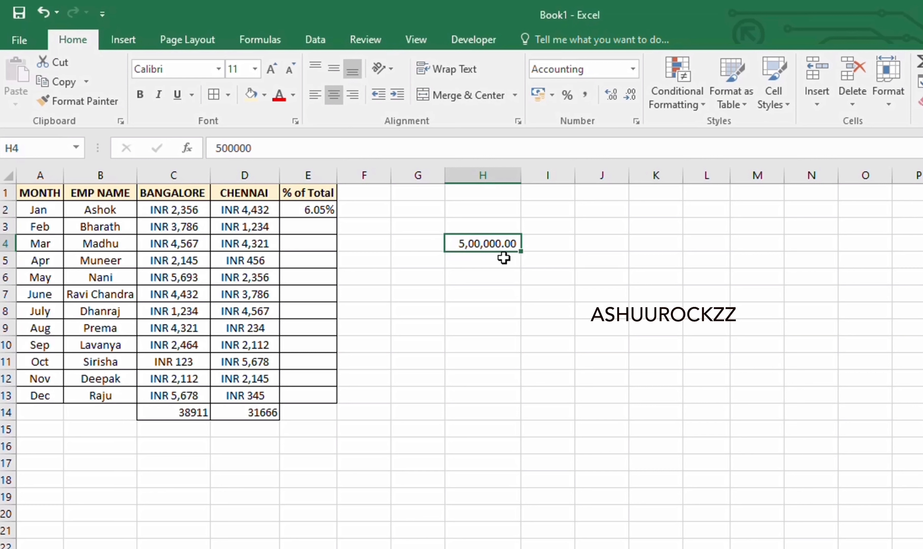
Step: Enter the date 26/06/2023 in cell I6 and reselect that cell
{"action": "left_click", "coordinate": [547, 276]}
{"action": "type", "text": "26/06/202"}
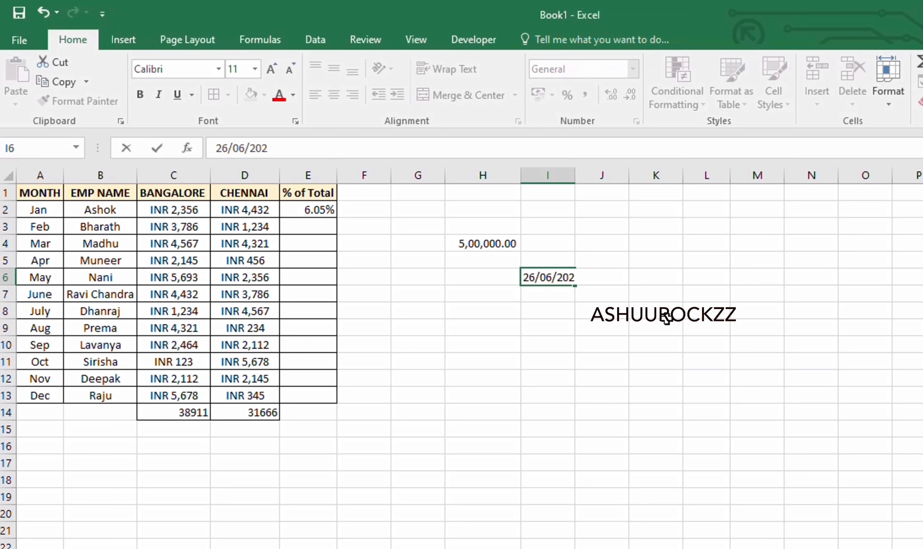
{"action": "type", "text": "3"}
{"action": "key", "text": "Return"}
{"action": "left_click", "coordinate": [553, 277]}
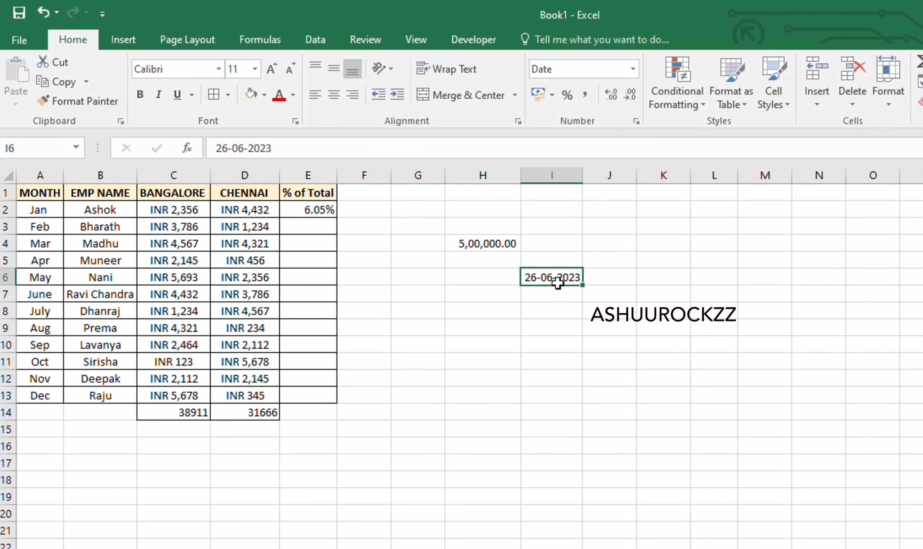
{"action": "left_click", "coordinate": [553, 317]}
{"action": "left_click", "coordinate": [553, 295]}
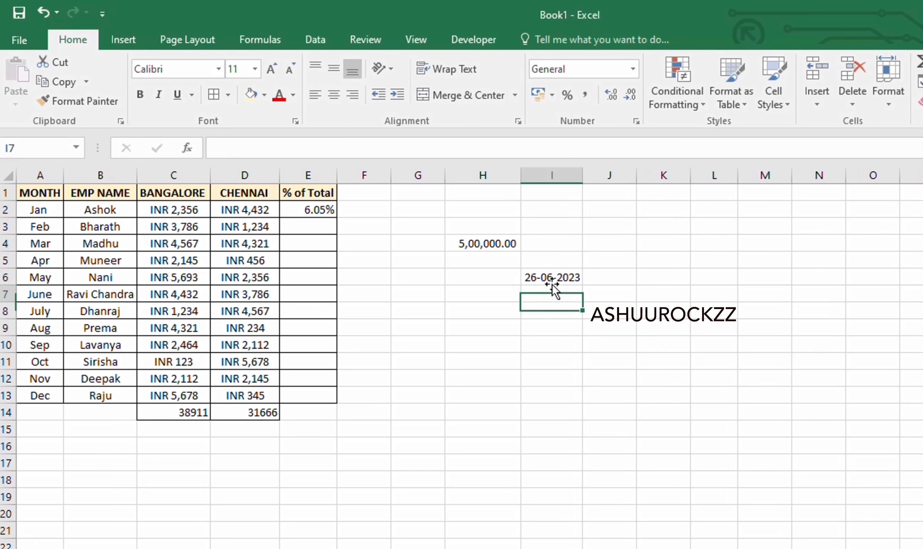
{"action": "left_click", "coordinate": [552, 275]}
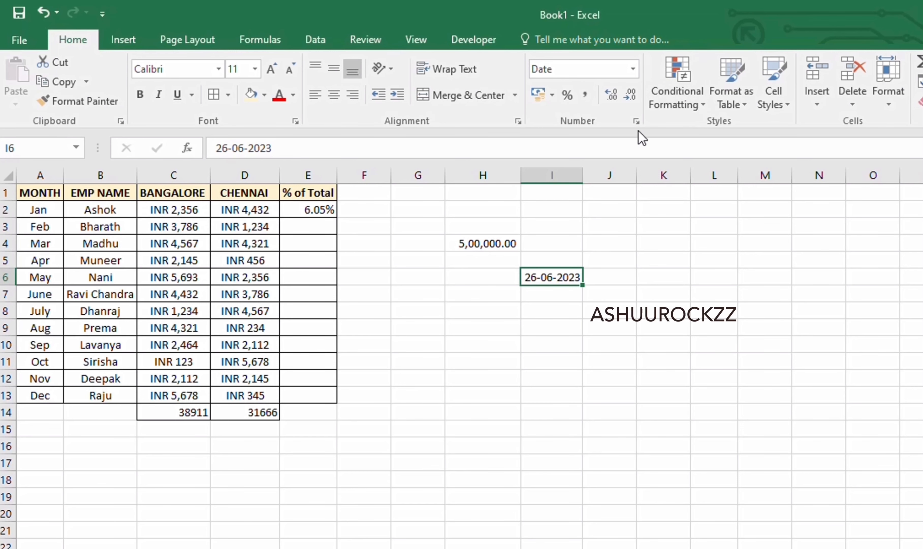
Step: Apply the *14 March 2012 date type to cell I6, keeping the English (India) locale
{"action": "left_click", "coordinate": [636, 121]}
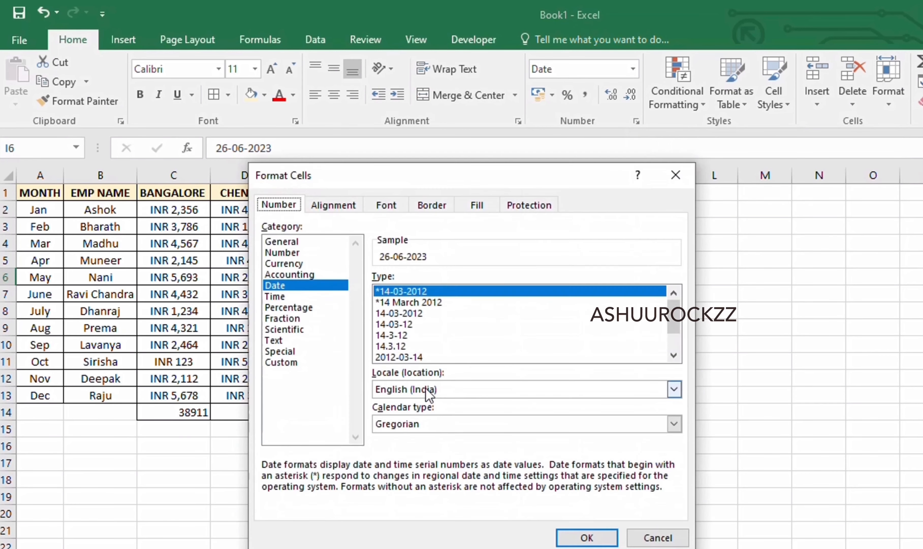
{"action": "left_click", "coordinate": [650, 538]}
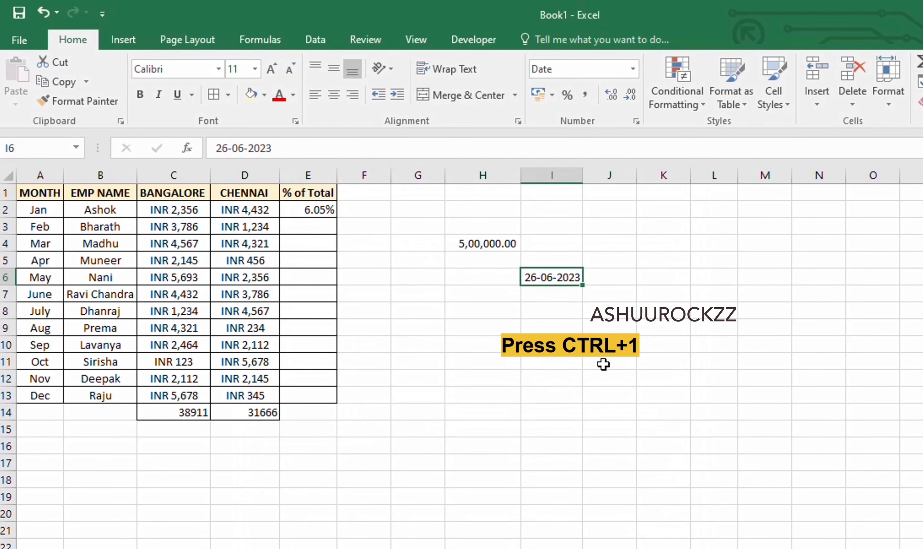
{"action": "key", "text": "ctrl+1"}
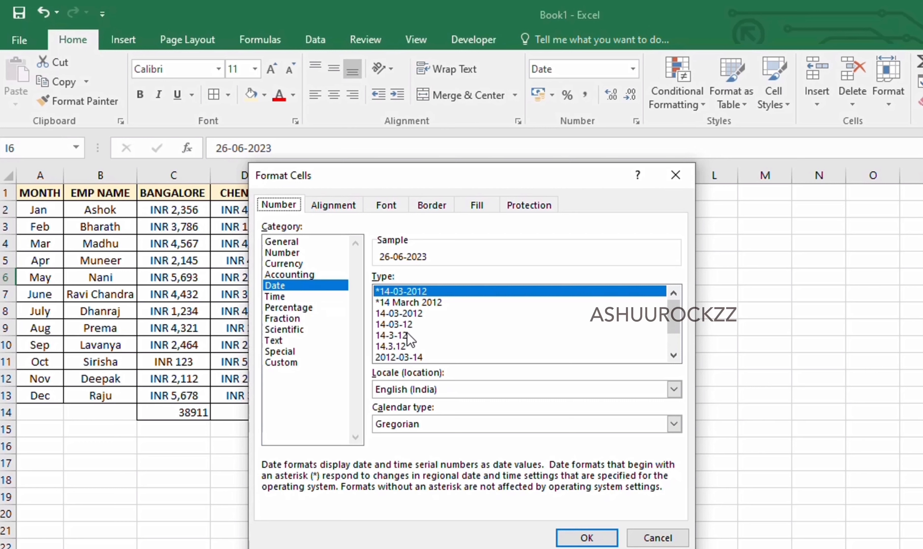
{"action": "left_click", "coordinate": [411, 302]}
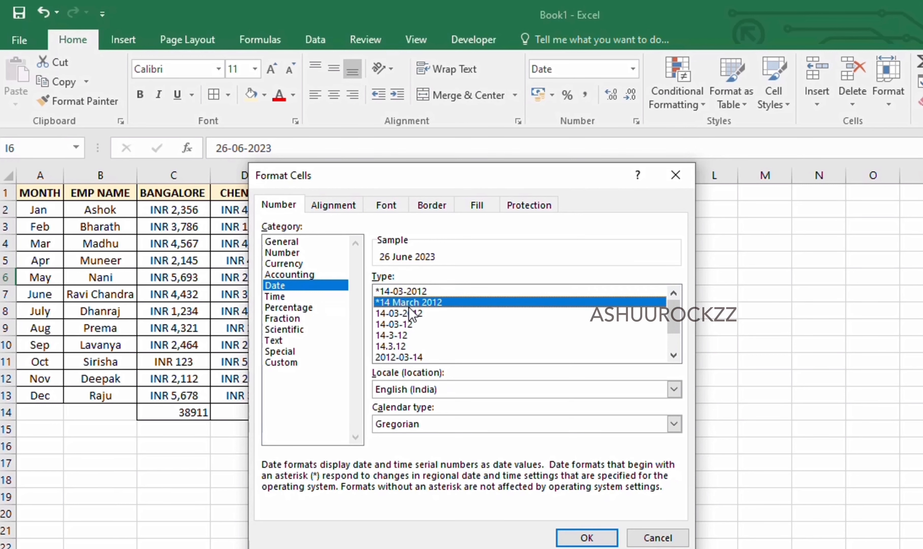
{"action": "left_click", "coordinate": [599, 540]}
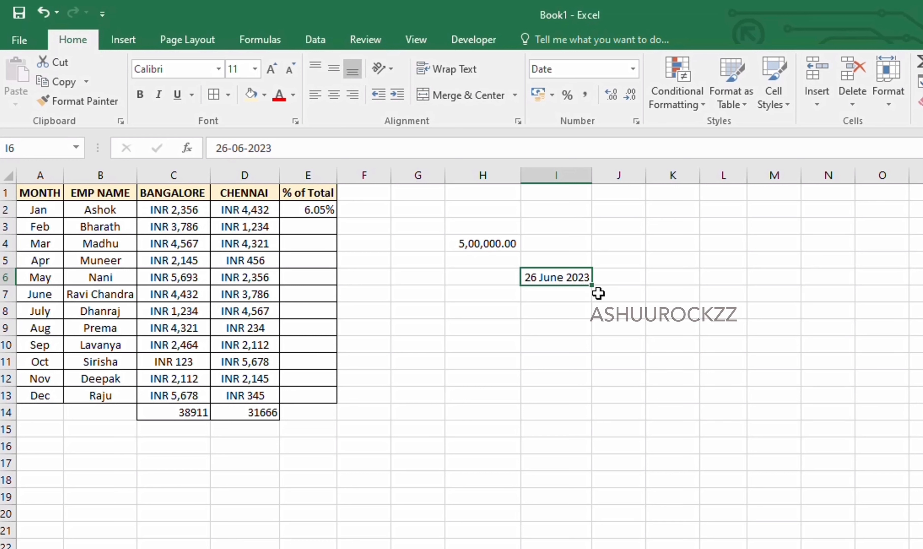
Step: Apply the custom number format mmm/dd/yyyy to the date in cell I6
{"action": "key", "text": "ctrl+1"}
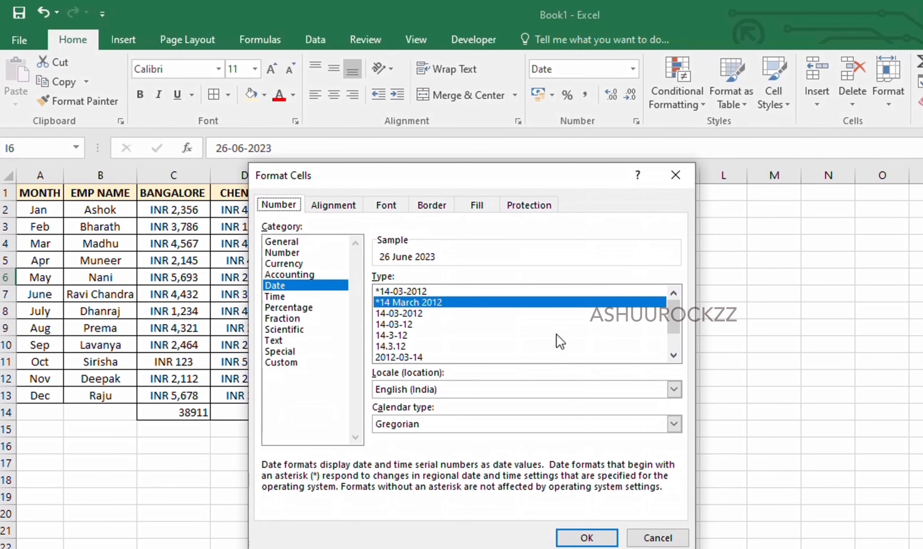
{"action": "left_click", "coordinate": [295, 363]}
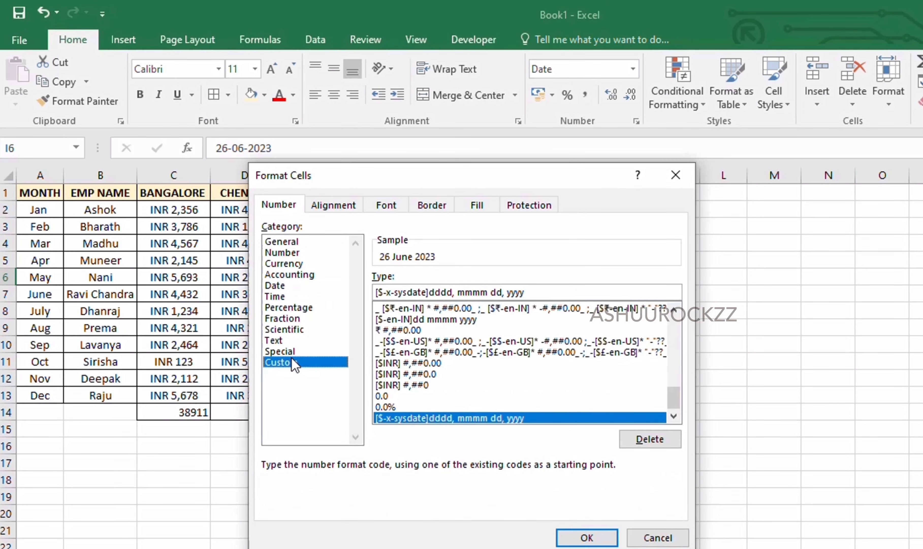
{"action": "left_click_drag", "start_coordinate": [535, 293], "coordinate": [369, 292]}
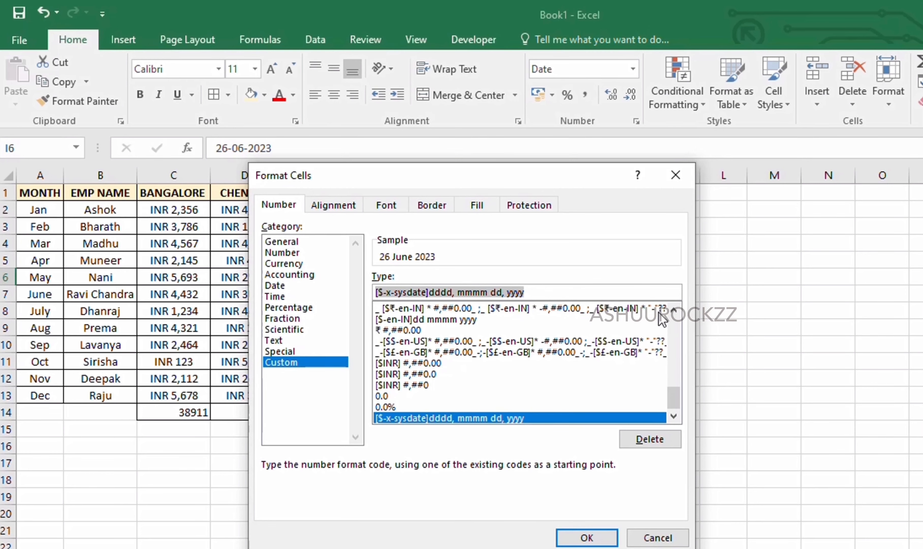
{"action": "key", "text": "BackSpace"}
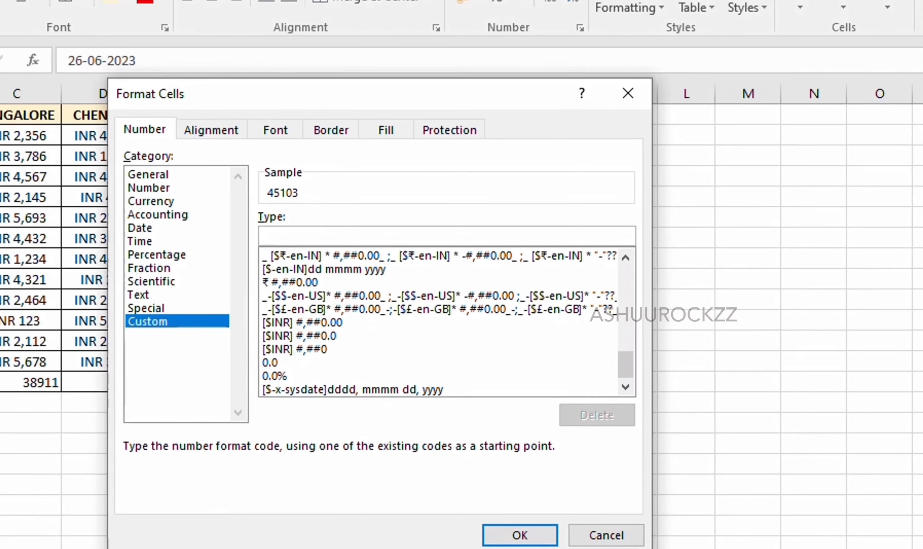
{"action": "type", "text": "mmm"}
{"action": "type", "text": "/"}
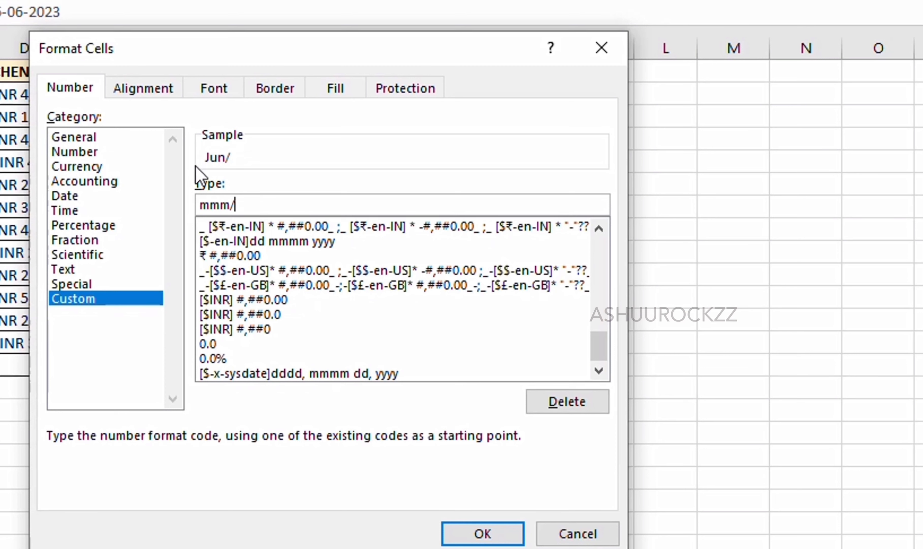
{"action": "type", "text": "dd/"}
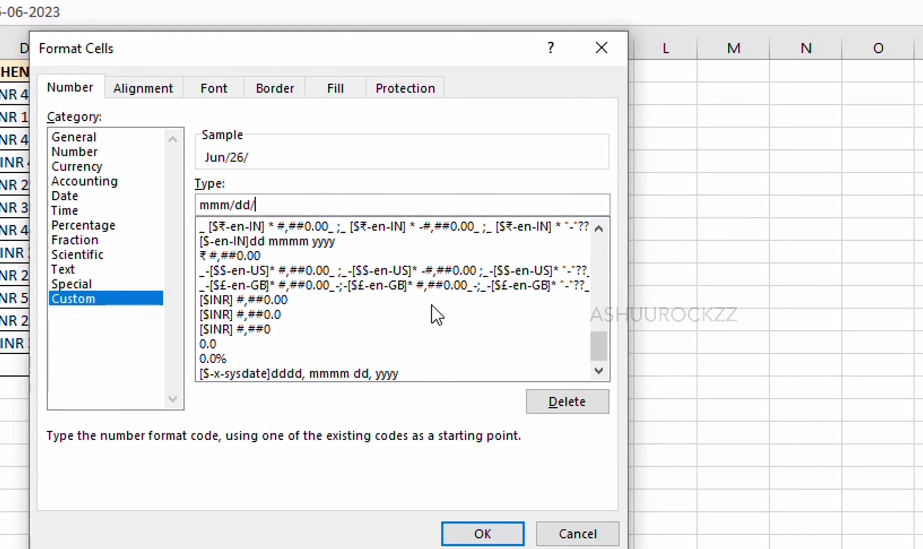
{"action": "type", "text": "yyy"}
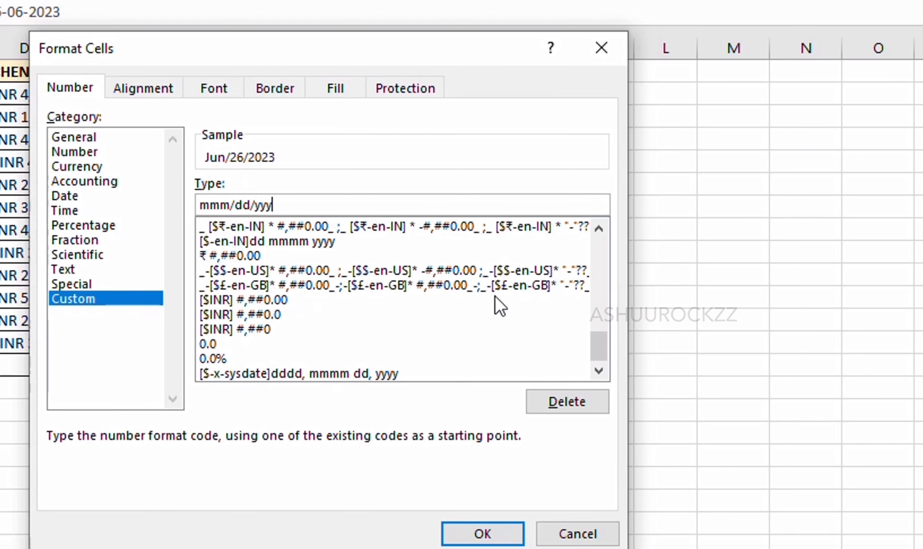
{"action": "type", "text": "y"}
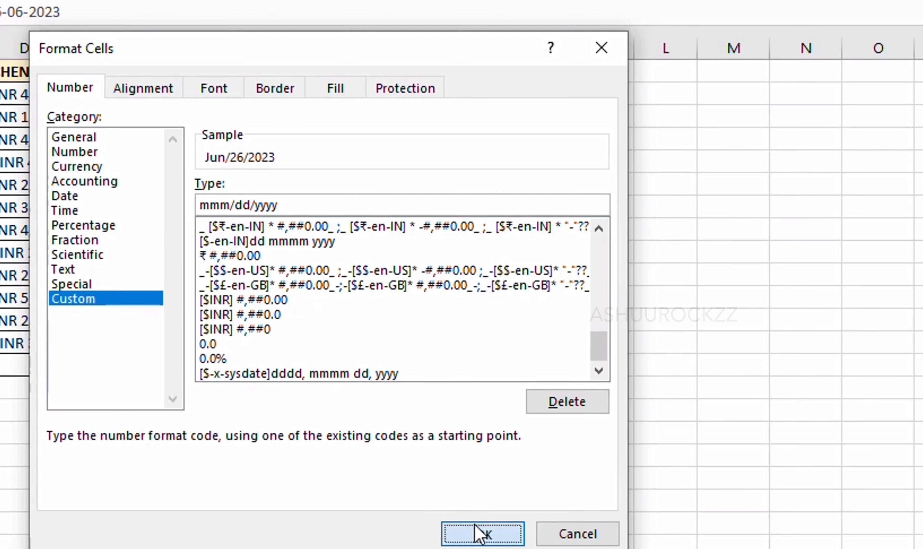
{"action": "left_click", "coordinate": [479, 532]}
{"action": "left_click", "coordinate": [444, 225]}
{"action": "left_click", "coordinate": [440, 191]}
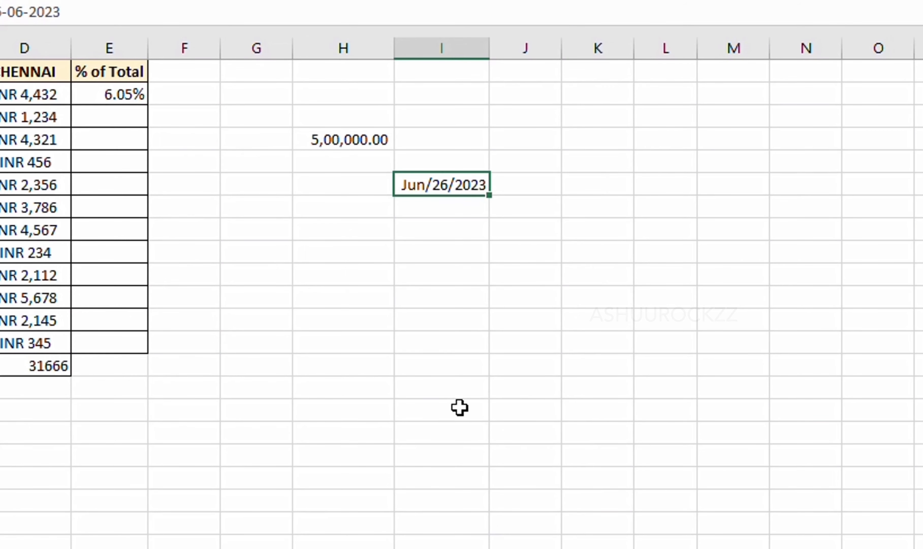